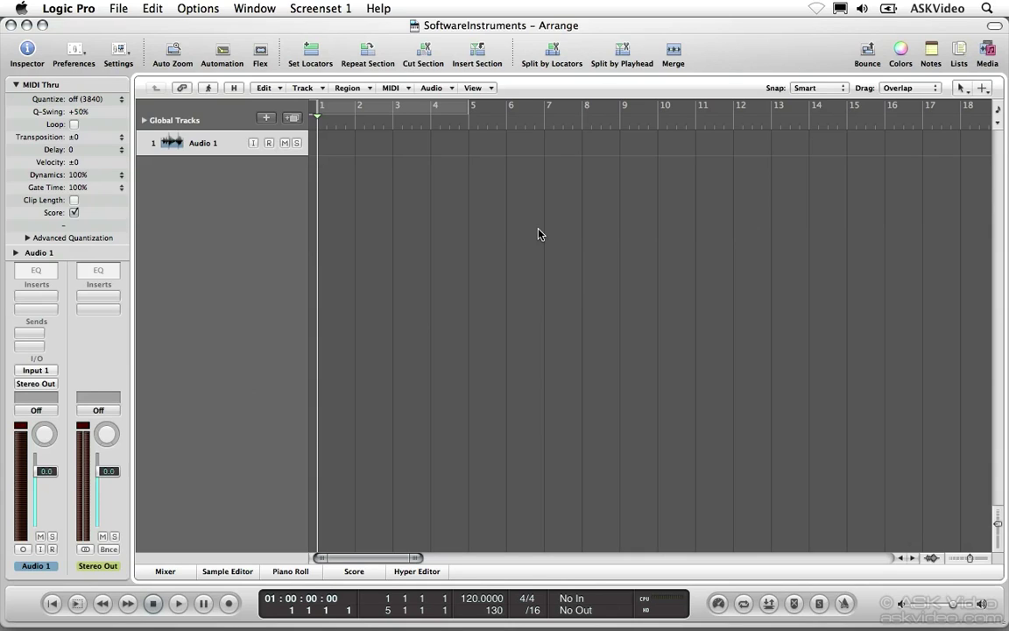
- Add one software instrument track, Inst 1, below Audio 1 via the New Tracks dialog
left_click(274, 120)
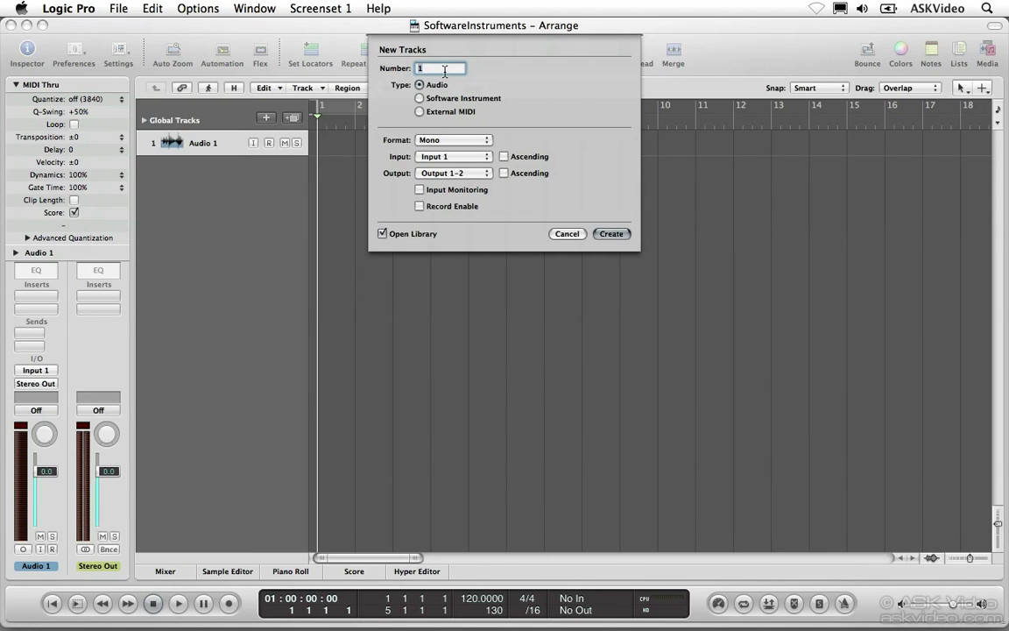
left_click(419, 99)
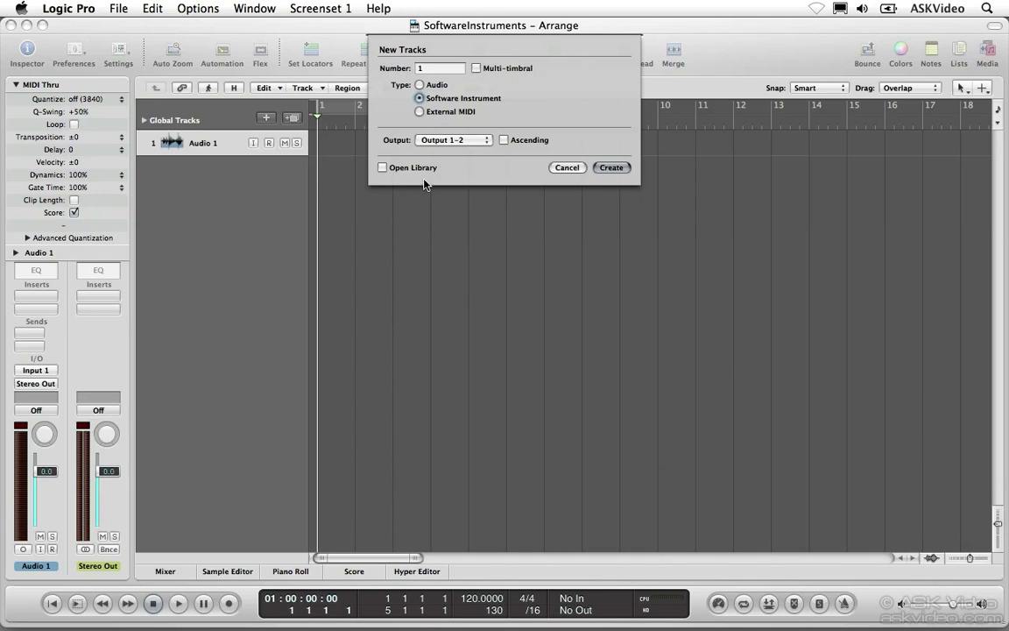
left_click(611, 168)
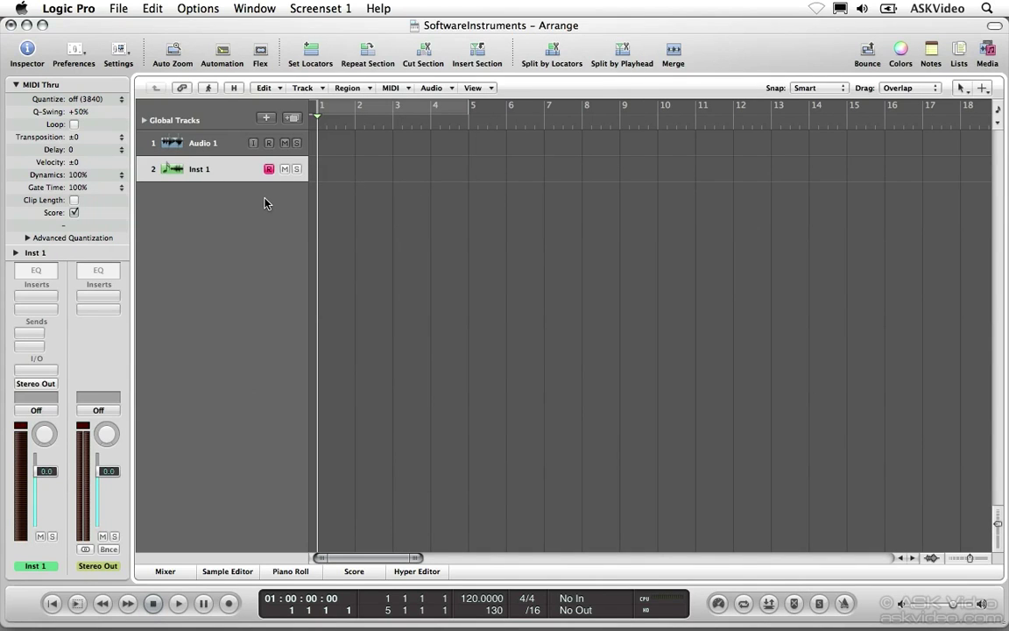
- Delete the Audio 1 track and rename the instrument track to 'Drums'
left_click(234, 142)
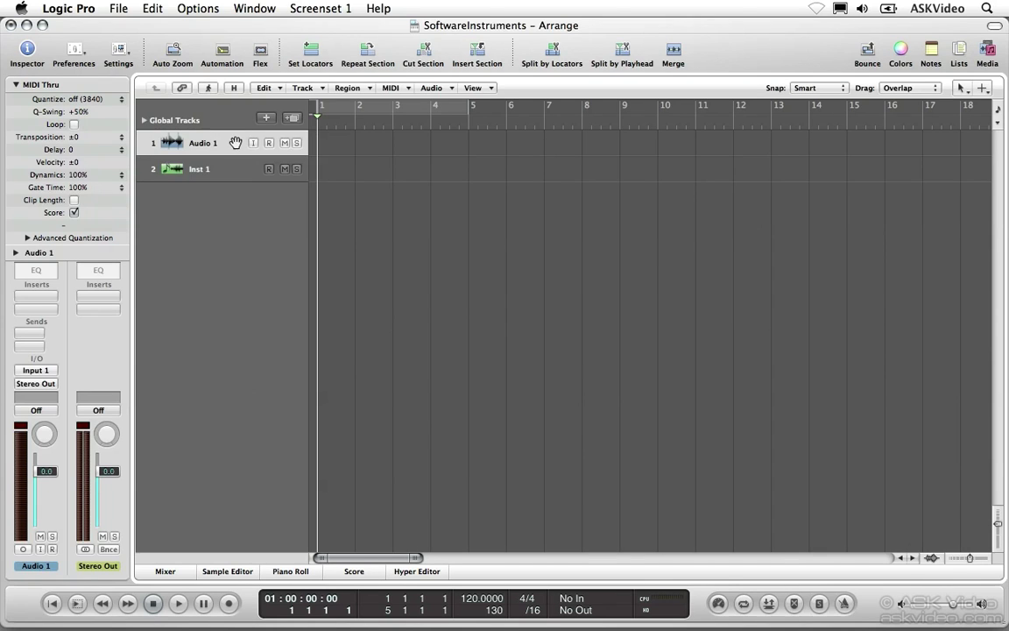
key("super+BackSpace")
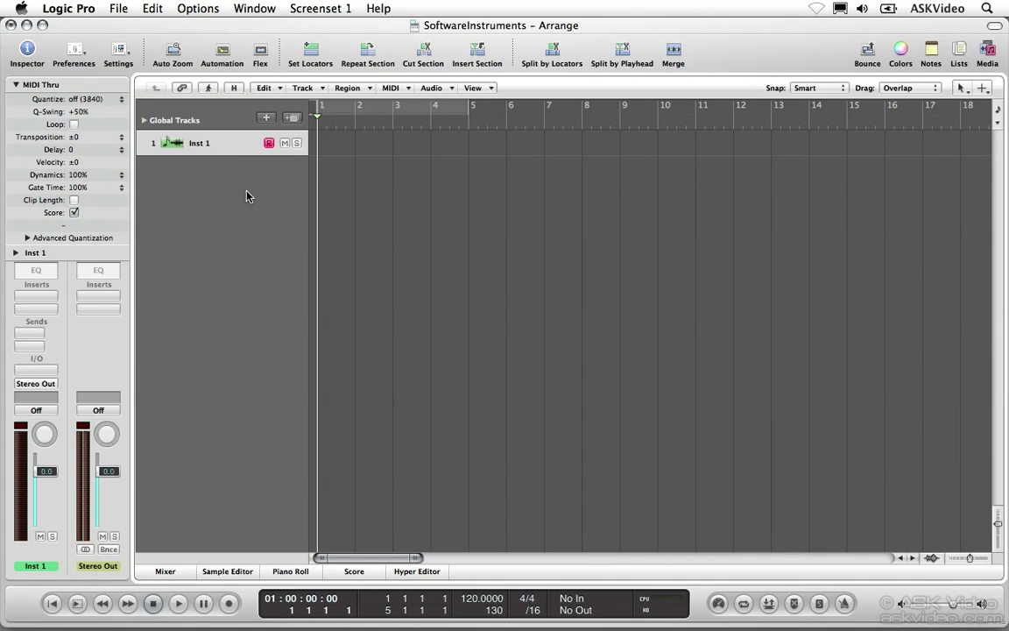
left_click(300, 88)
left_click(377, 306)
type("Drums")
key("Return")
- Load Ultrabeat (Drum Synth) in Stereo into the Drums track's instrument slot
left_click(47, 370)
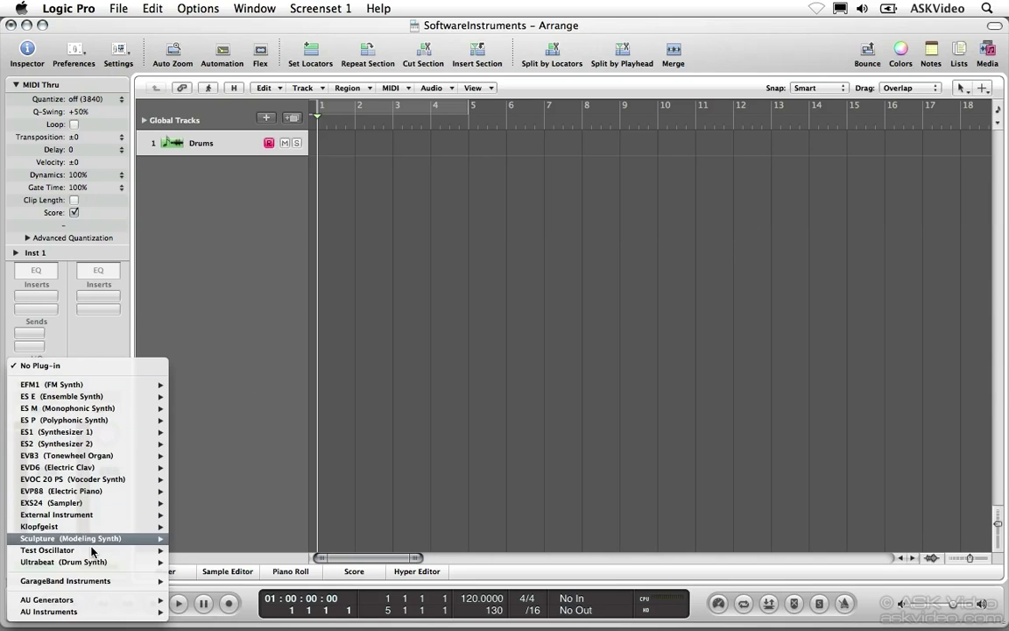
mouse_move(94, 563)
mouse_move(111, 392)
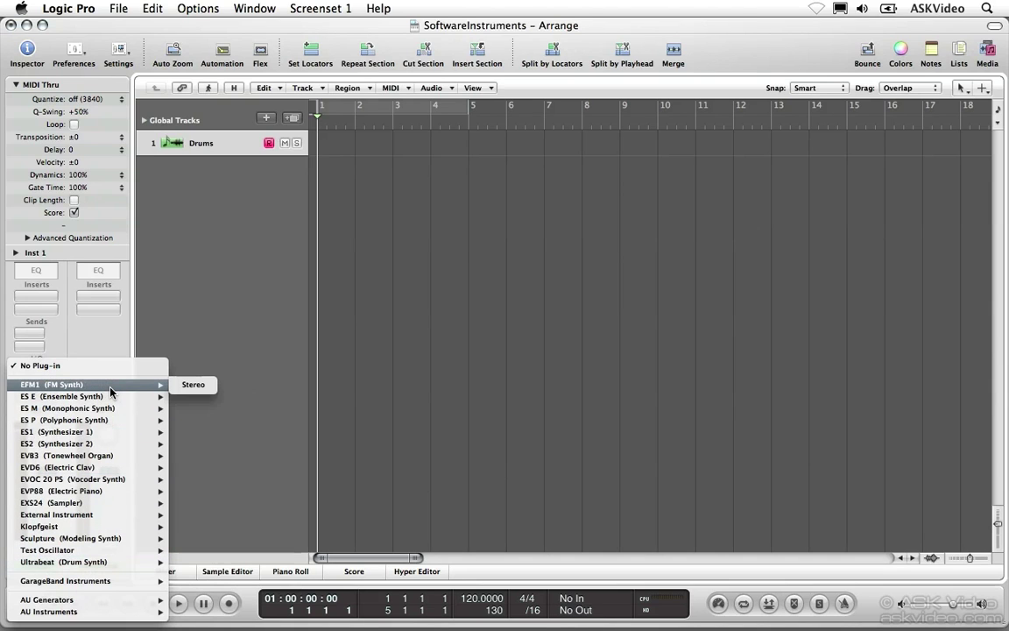
mouse_move(113, 583)
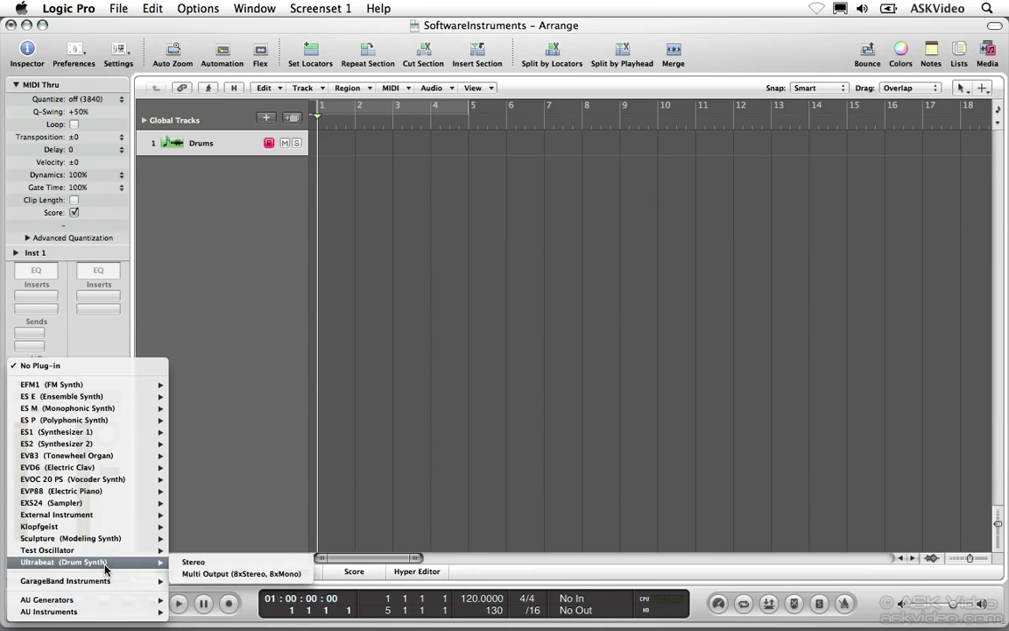
left_click(224, 566)
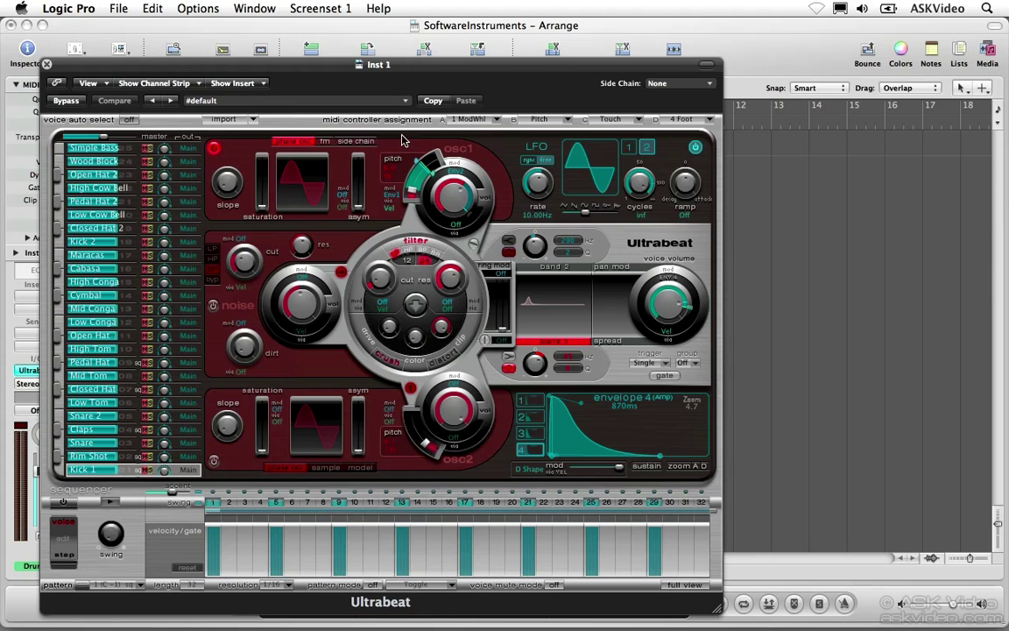
- Dismiss the Ultrabeat preset menu unused and close the Ultrabeat plug-in window
left_click(405, 100)
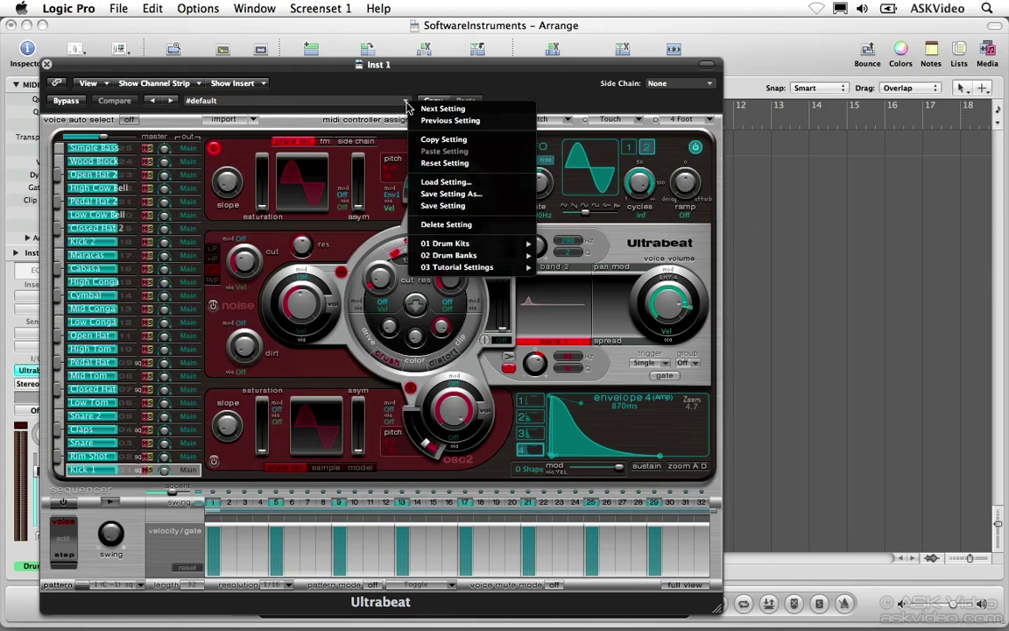
left_click(408, 102)
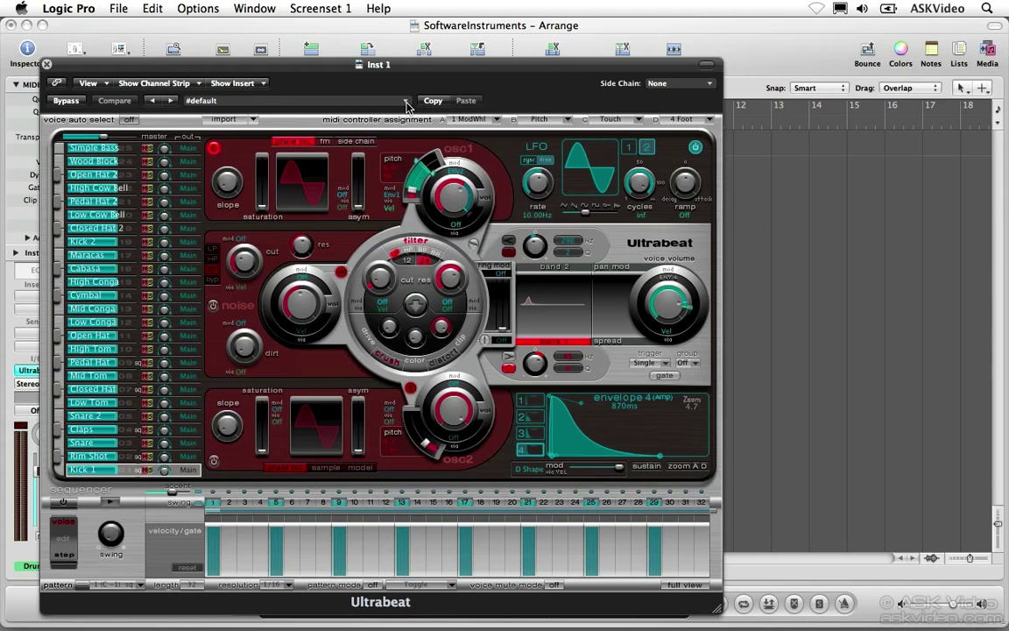
left_click(46, 64)
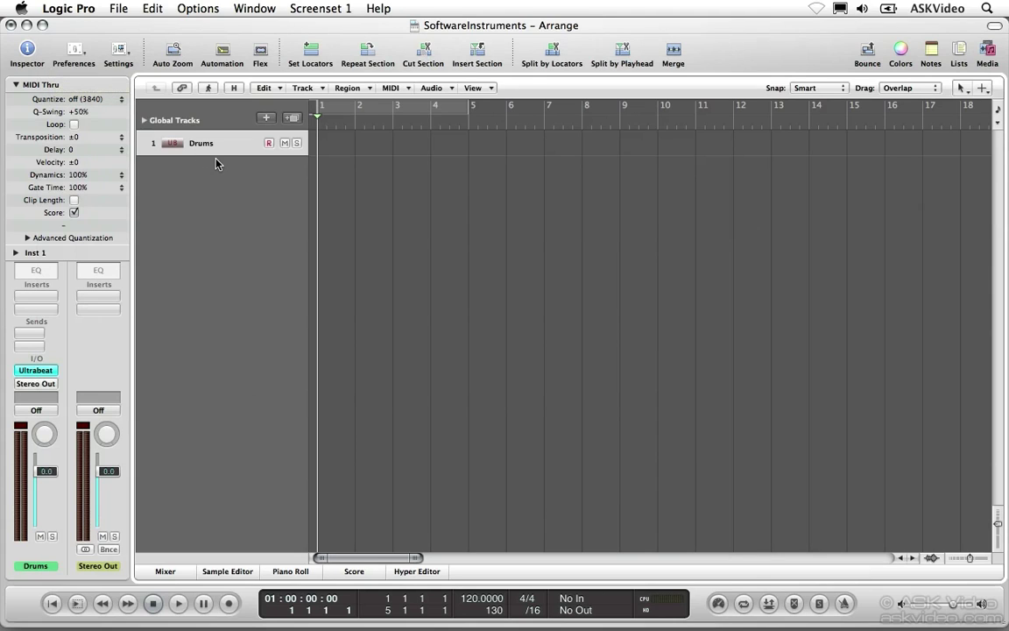
left_click(42, 370)
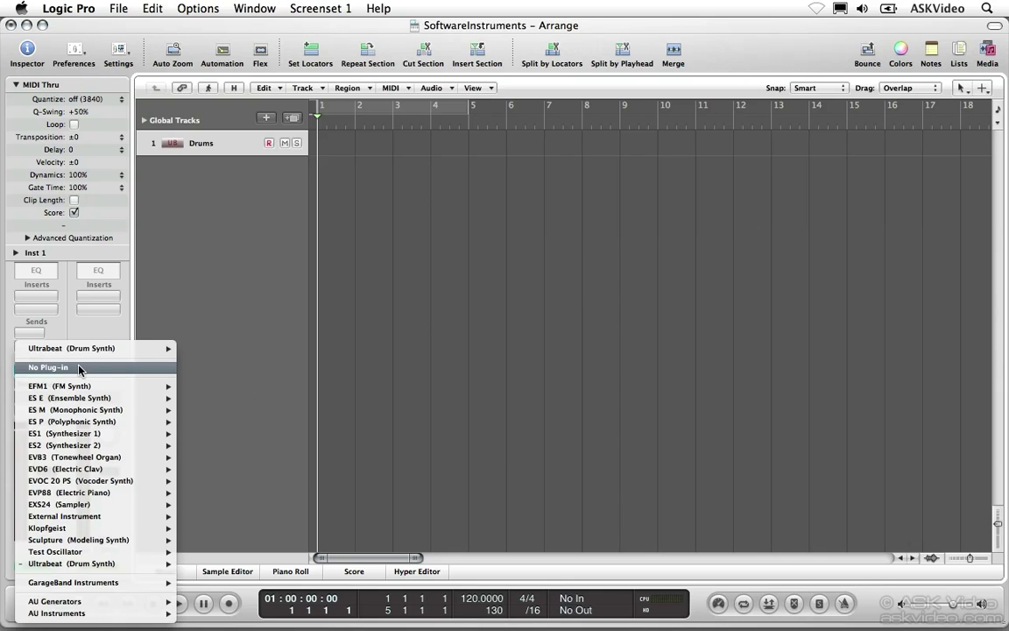
left_click(402, 273)
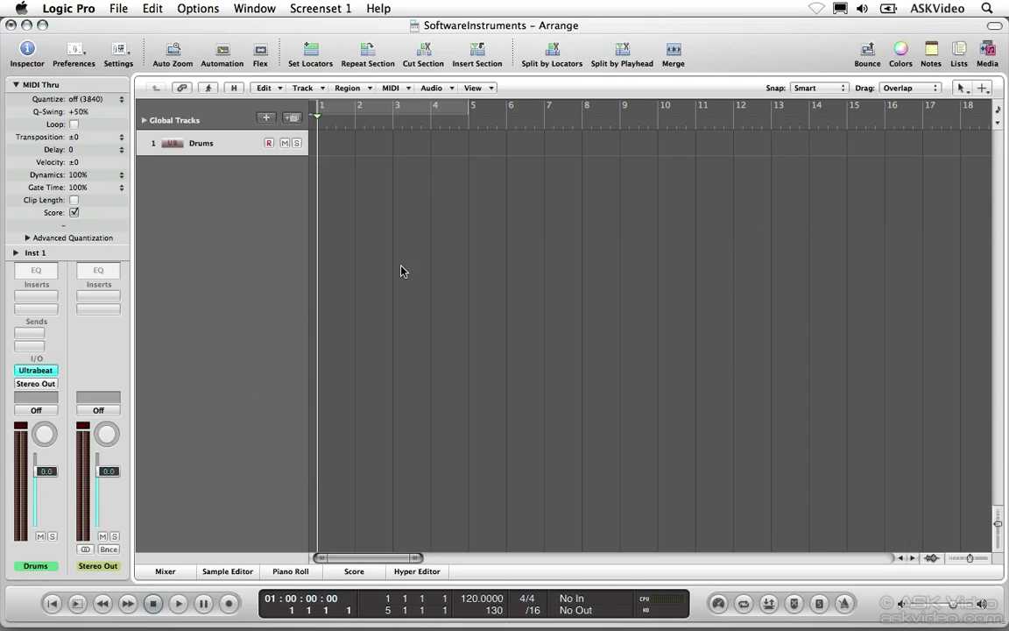
- Load Minimal Electro Kit from Library's 04 Drums & Percussion > 03 Ultrabeat Drum Kits onto Drums
left_click(986, 53)
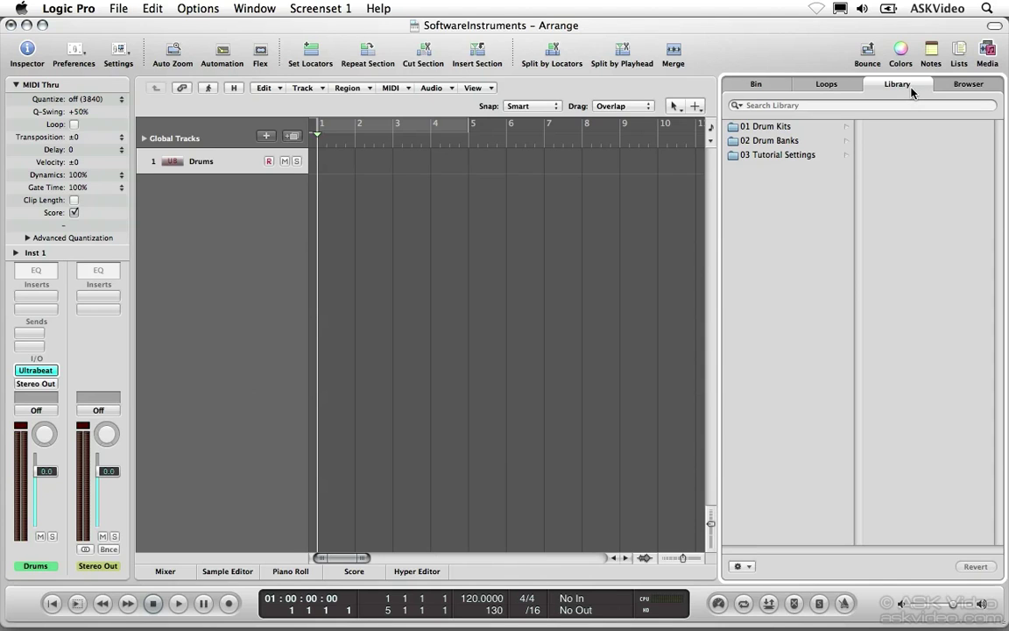
left_click(221, 164)
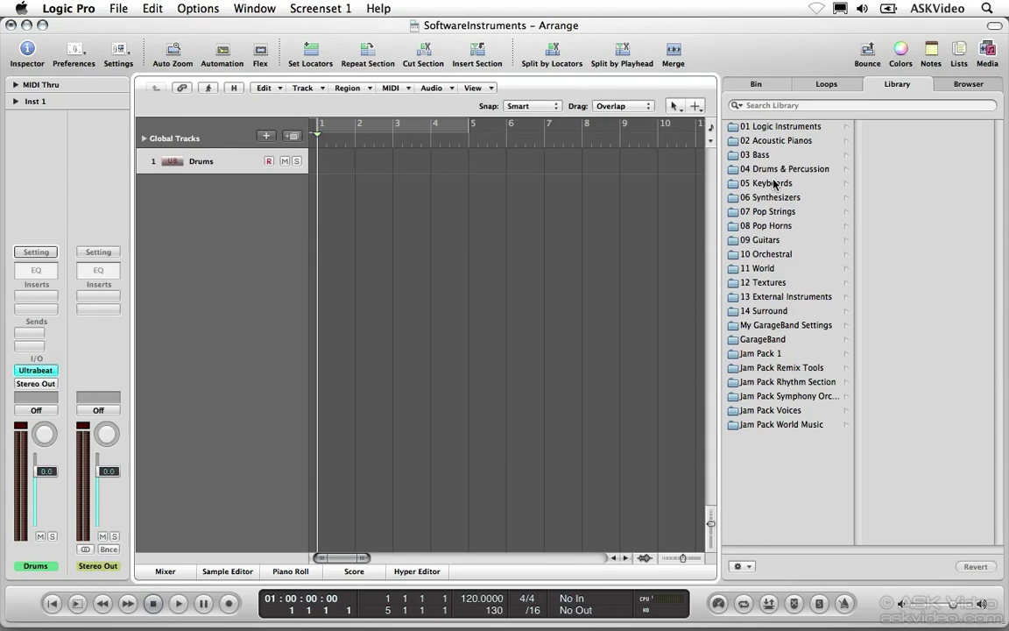
left_click(788, 170)
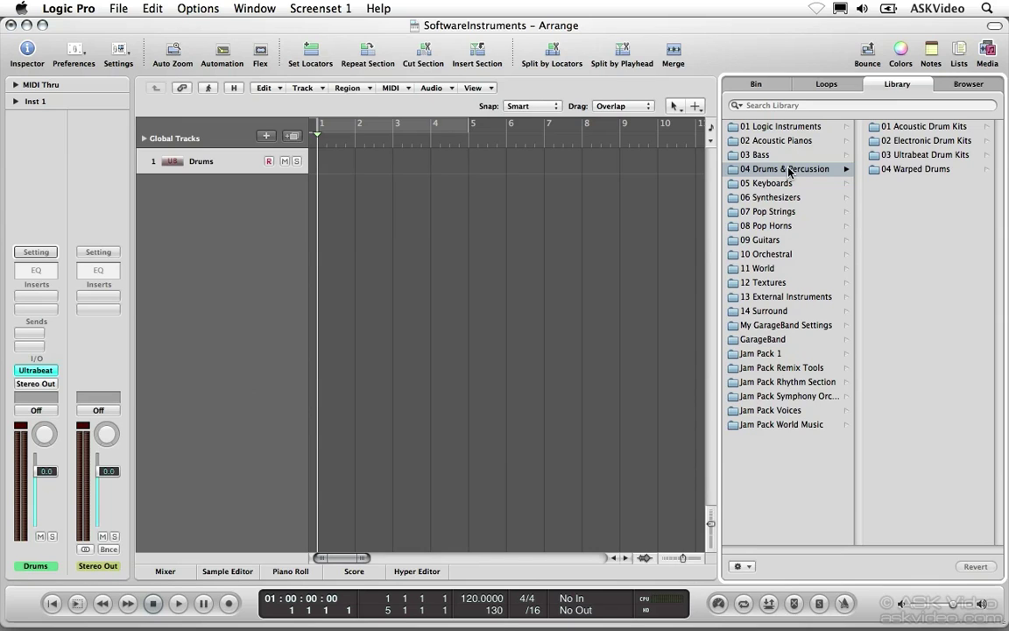
left_click(925, 156)
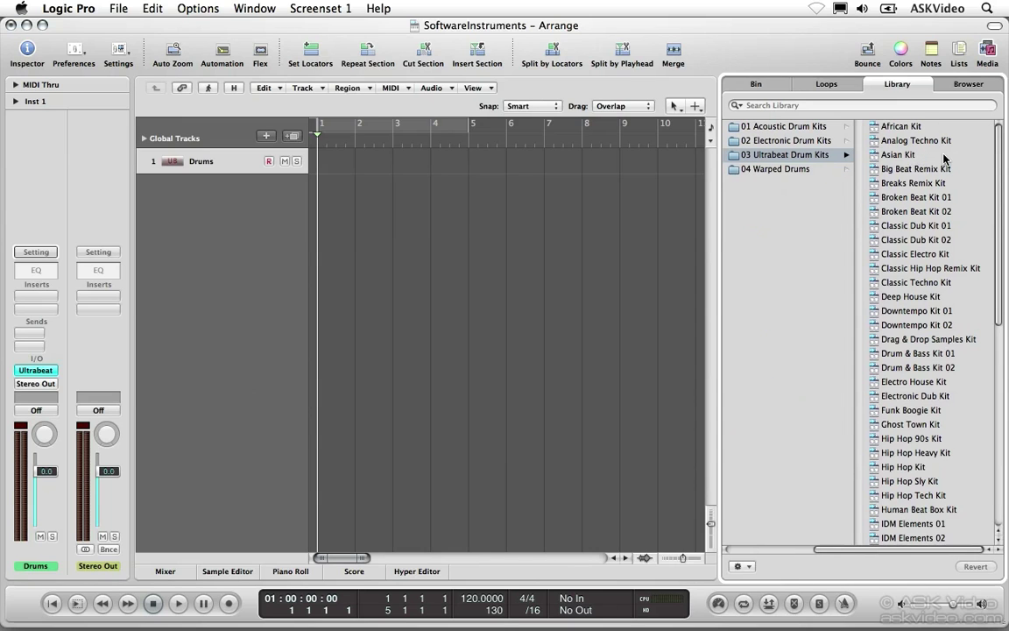
scroll(945, 158, "down", 8)
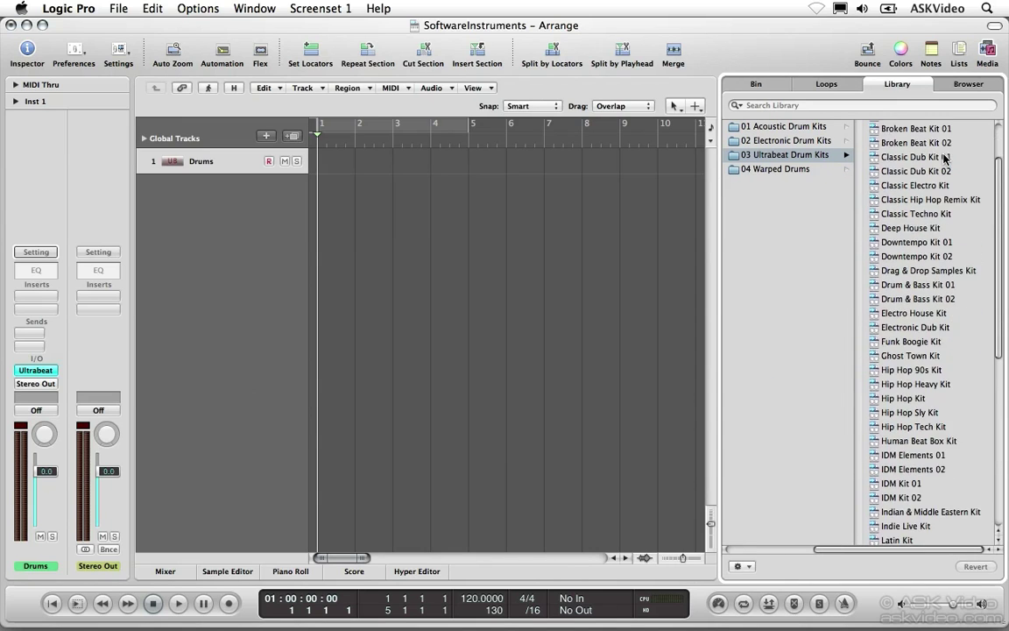
scroll(945, 157, "down", 2)
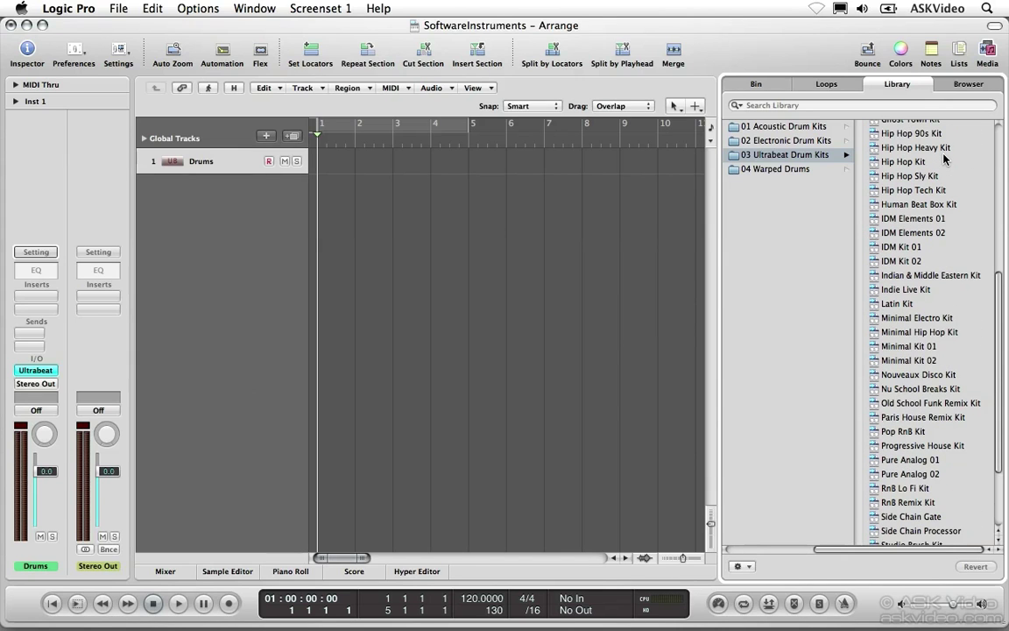
scroll(945, 158, "down", 1)
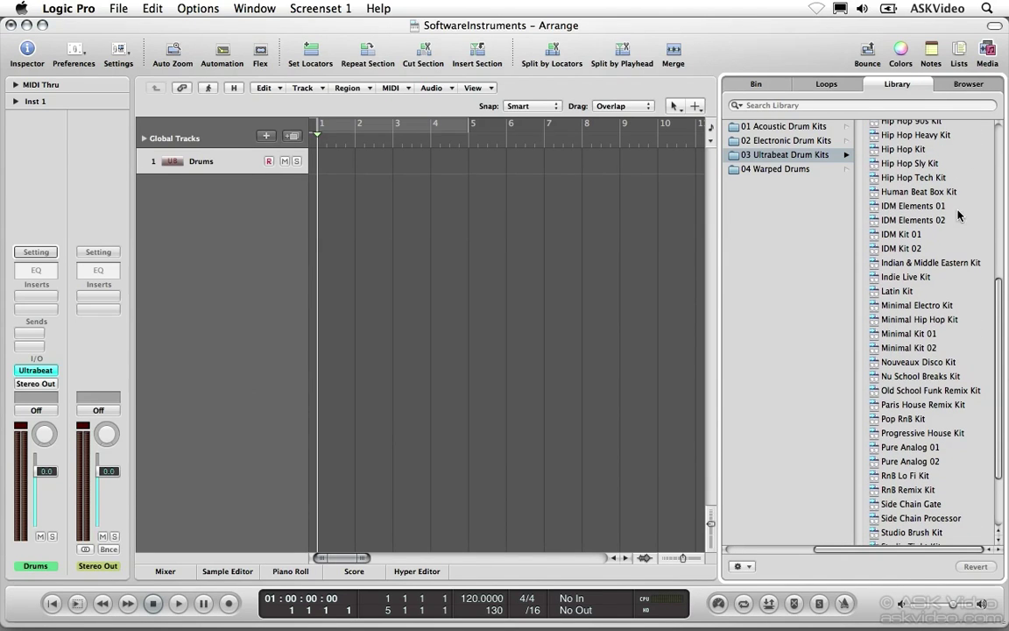
left_click(946, 305)
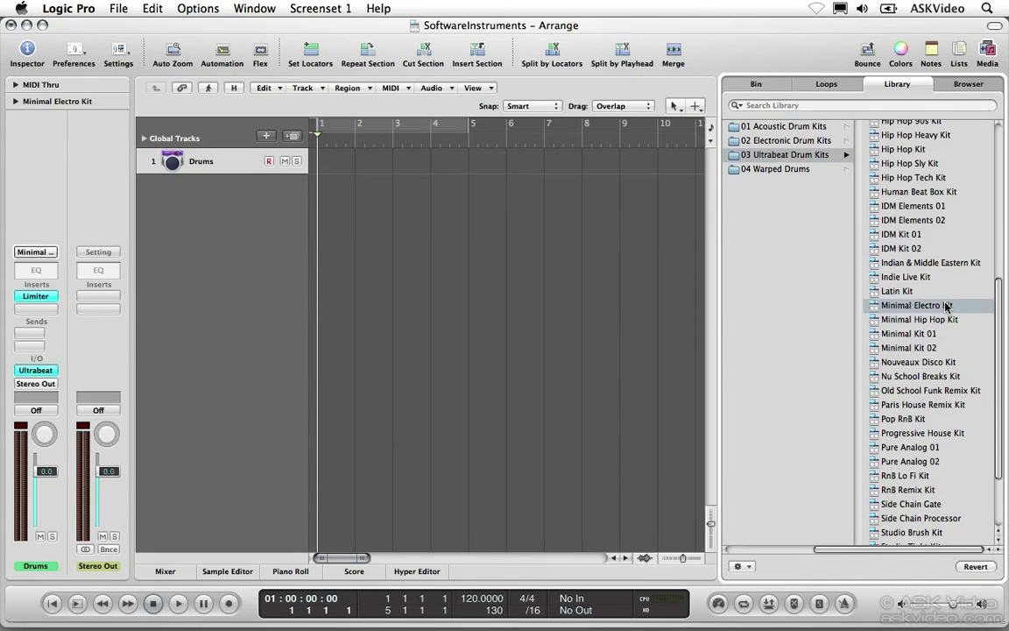
scroll(946, 305, "up", 5)
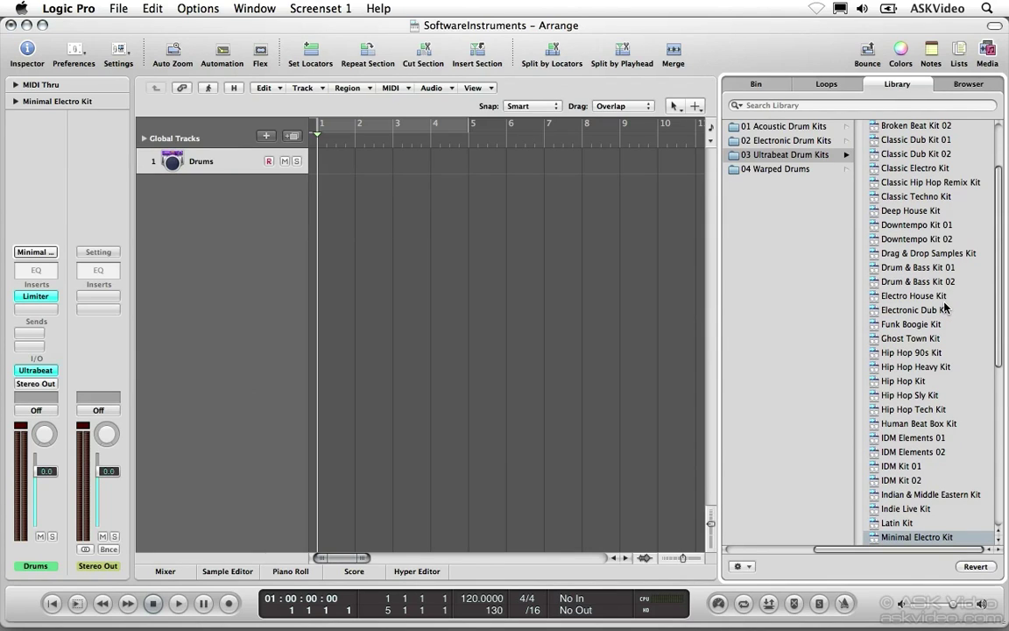
- Hide the Library panel and record-enable the Drums track
left_click(983, 62)
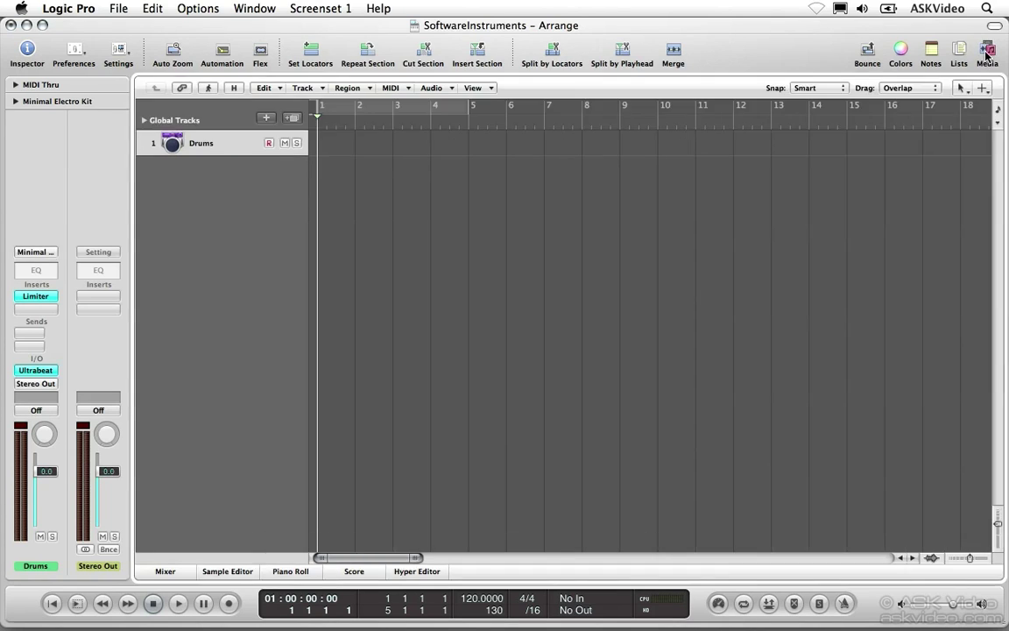
left_click(269, 143)
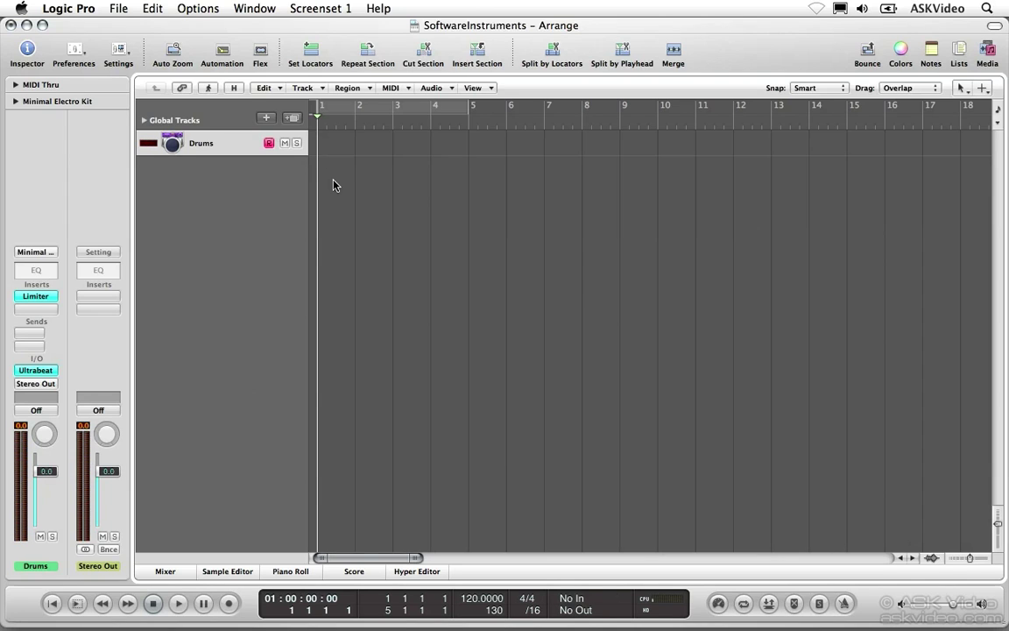
left_click(987, 53)
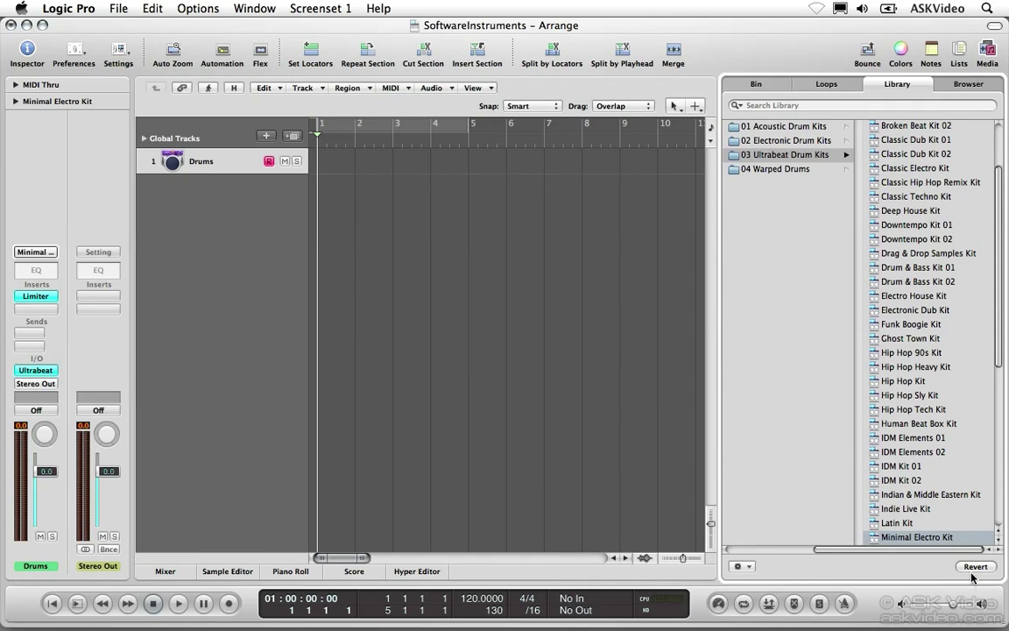
left_click(987, 55)
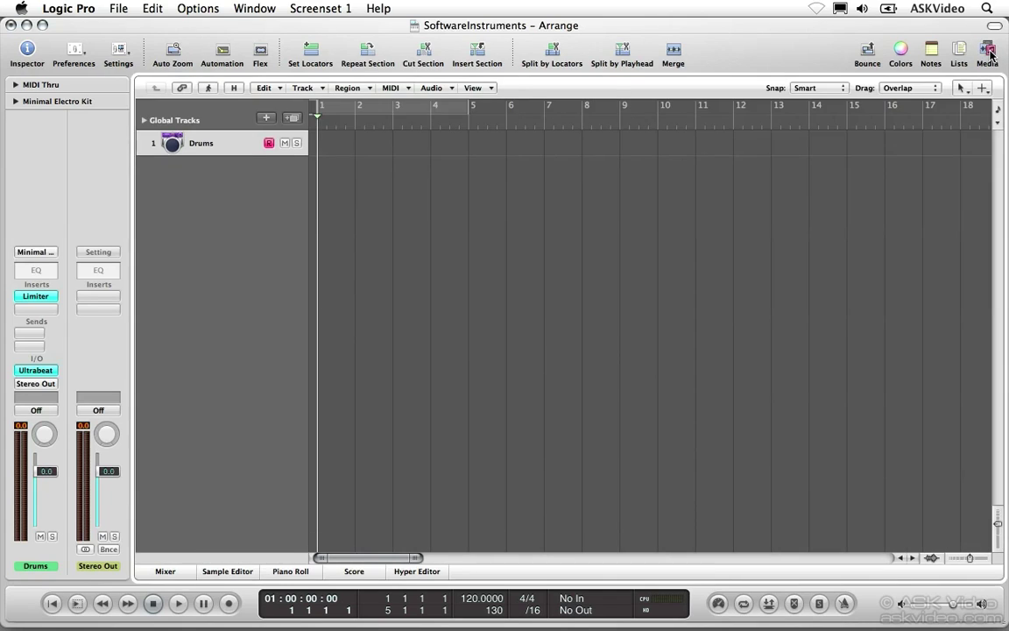
left_click(35, 252)
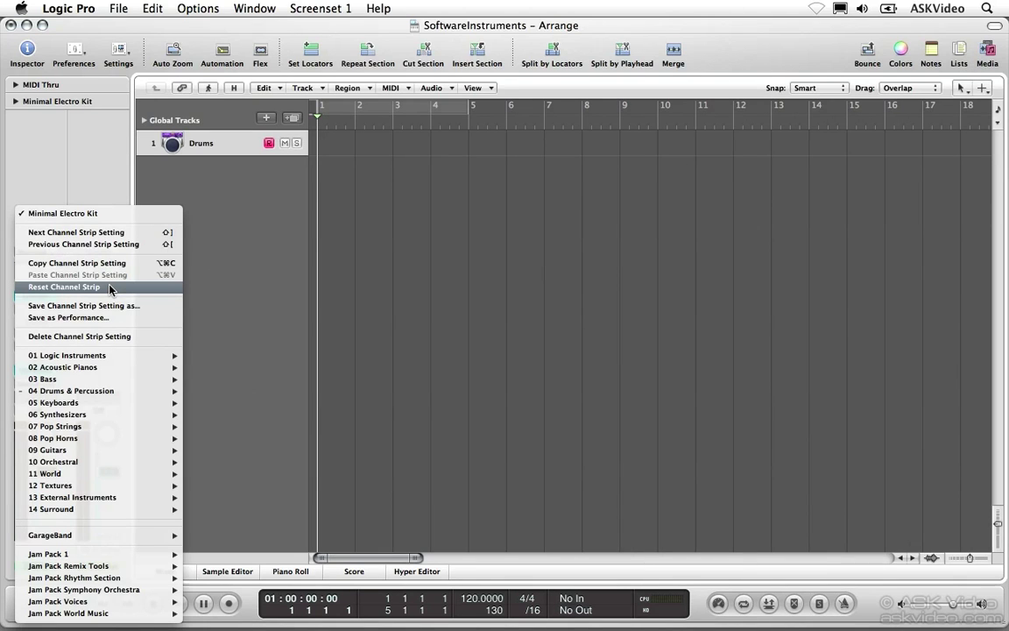
left_click(260, 281)
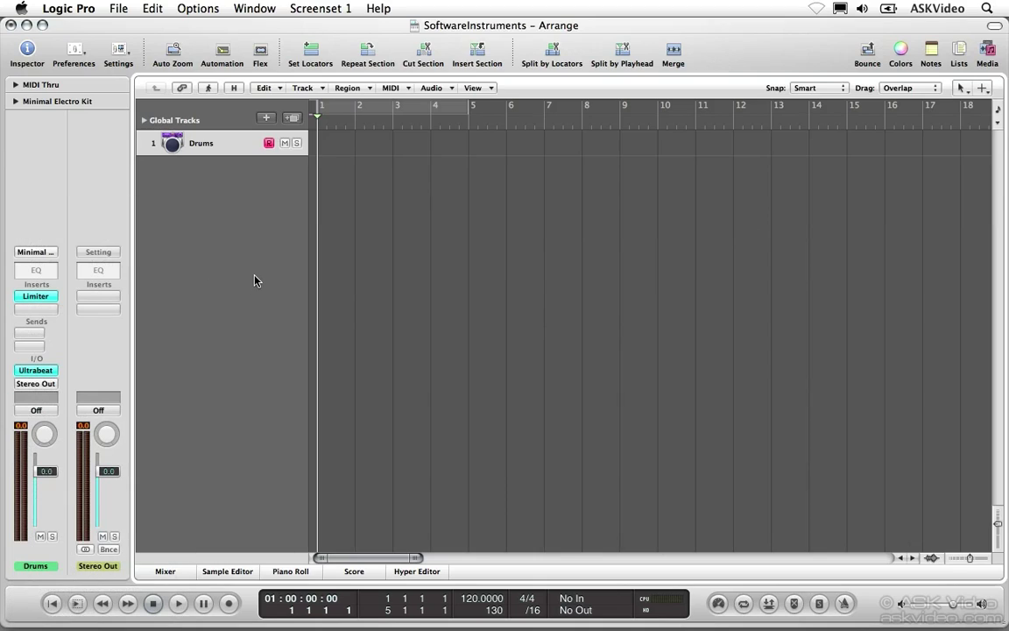